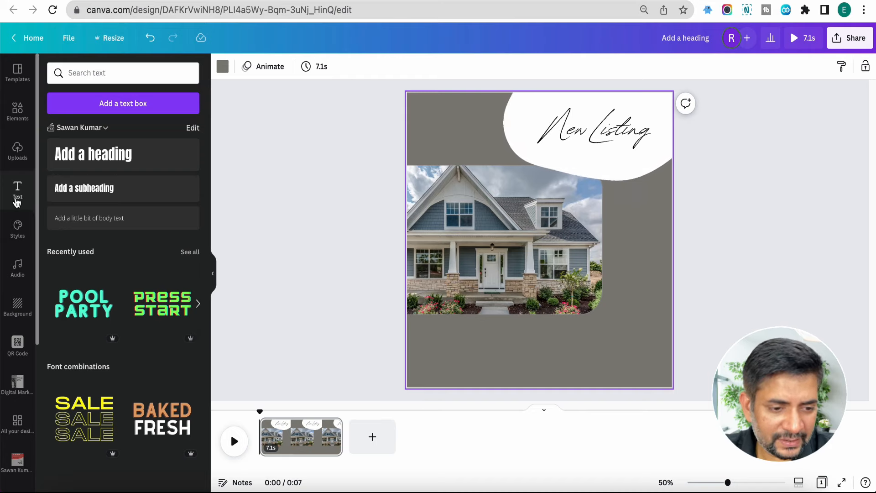
- Add a heading reading "$ 1,000,000" and place it over the lower-left corner of the house photo
click(118, 155)
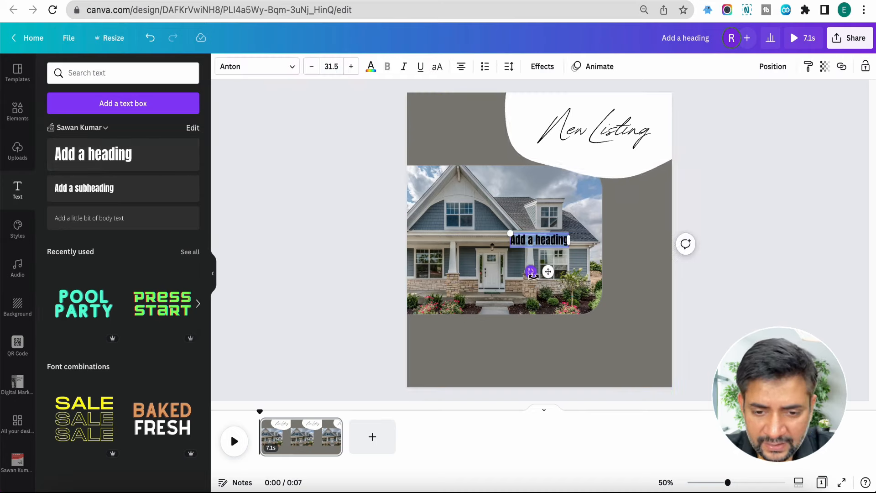
click(532, 258)
drag(532, 237, 439, 296)
double_click(439, 297)
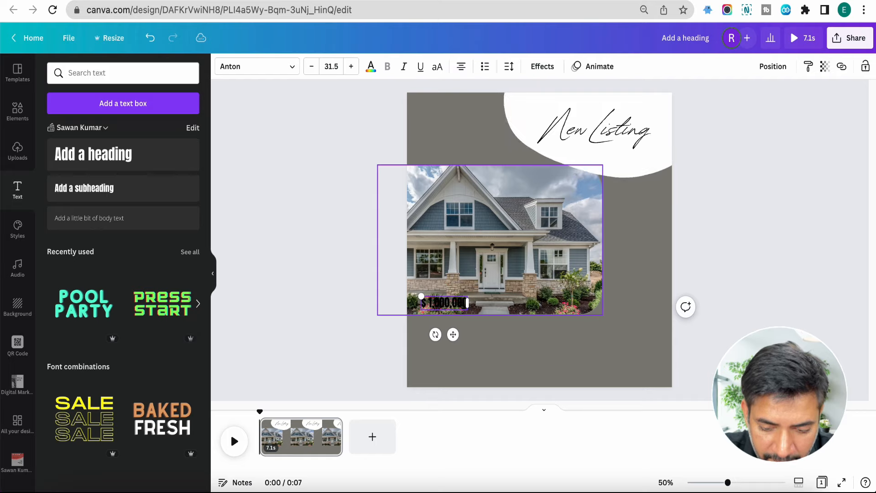
click(602, 271)
drag(459, 302, 453, 301)
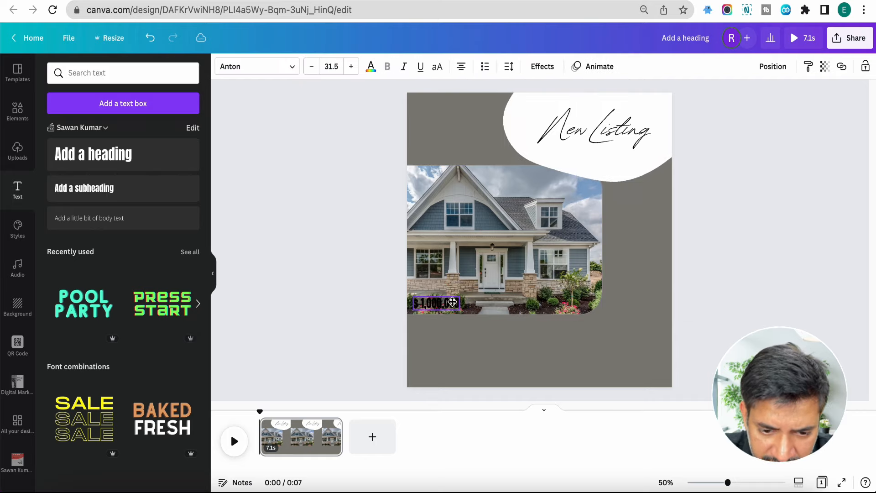
- Find a "rectangle" element with a shaded edge, shrink it to a narrow label and place it behind the price text
click(17, 111)
click(91, 73)
text(rectangle)
key(Return)
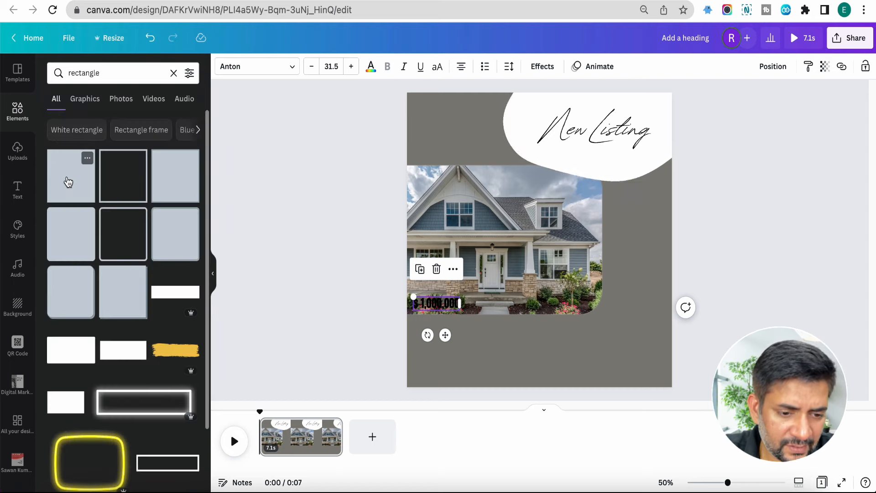
click(132, 315)
drag(539, 165, 543, 290)
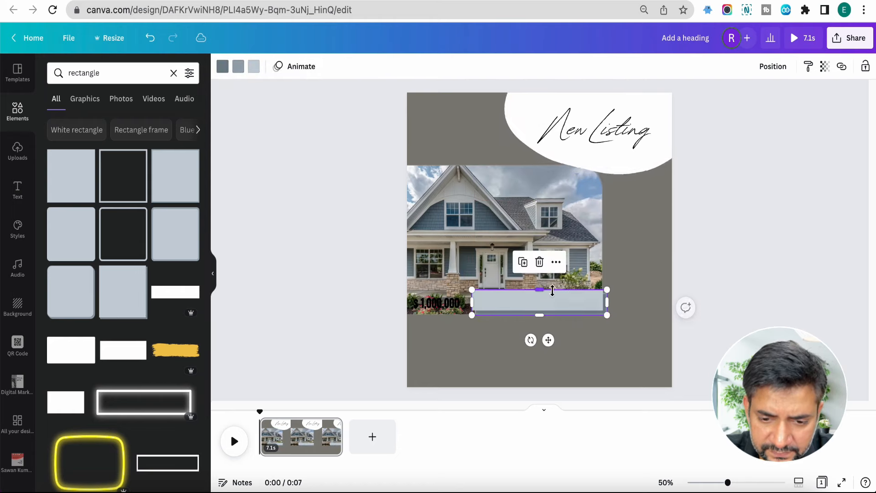
drag(610, 310, 444, 309)
click(444, 310)
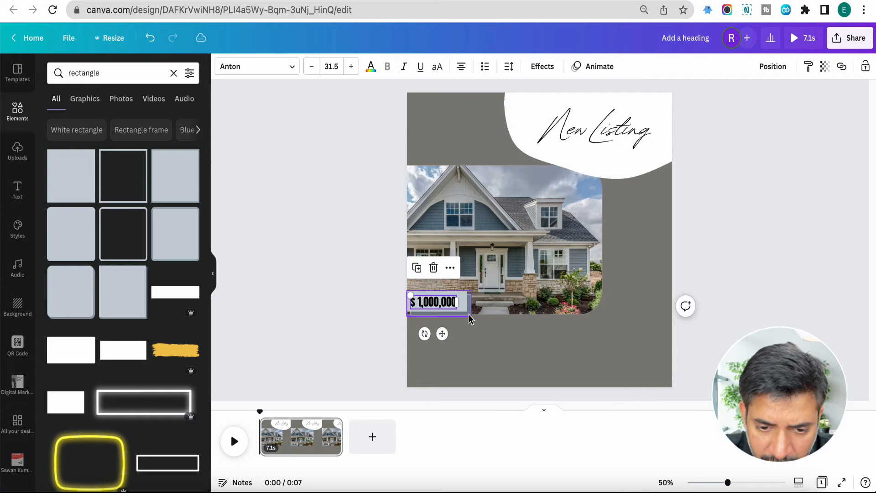
- Recolor the price label's rectangle with a white face and a light gray shaded edge
click(467, 315)
click(253, 66)
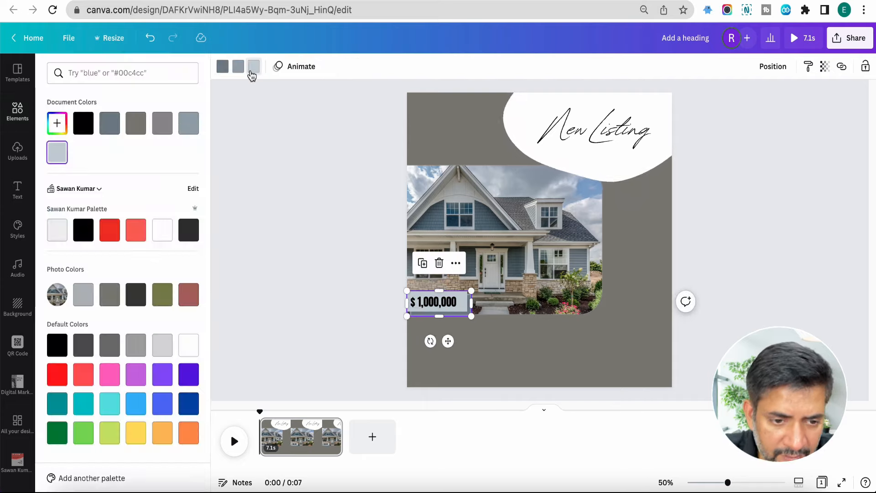
click(163, 230)
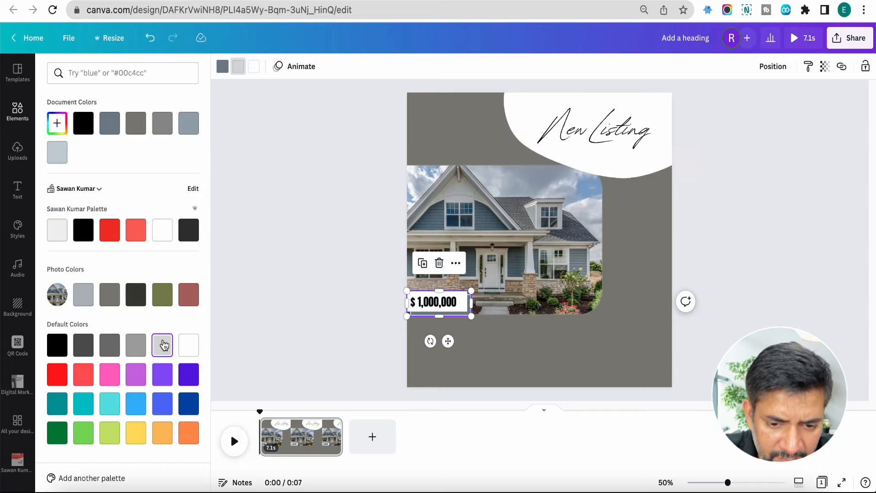
click(535, 360)
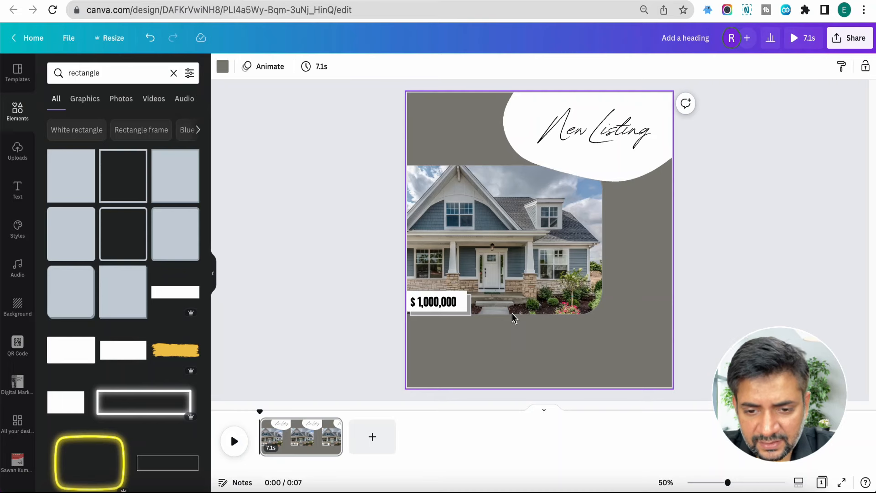
- Search for "logo", add the round gold buildings logo, and shrink it into the design's upper-left corner
double_click(92, 75)
text(logo)
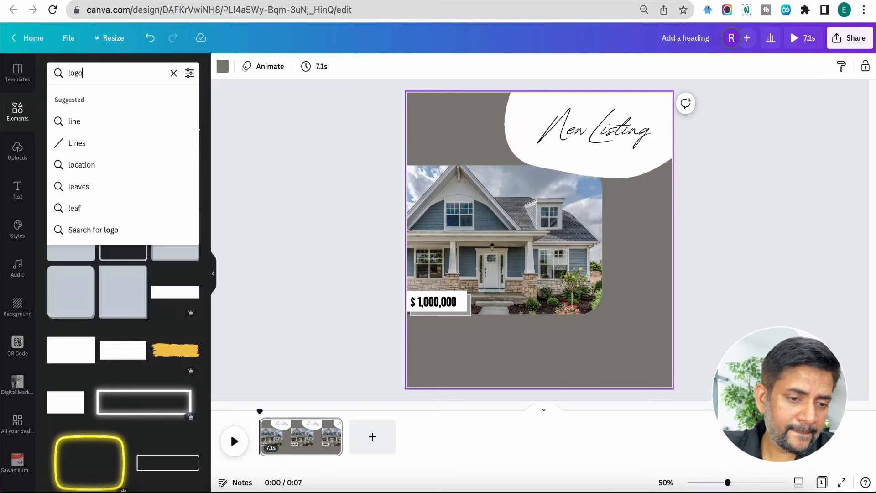
key(Return)
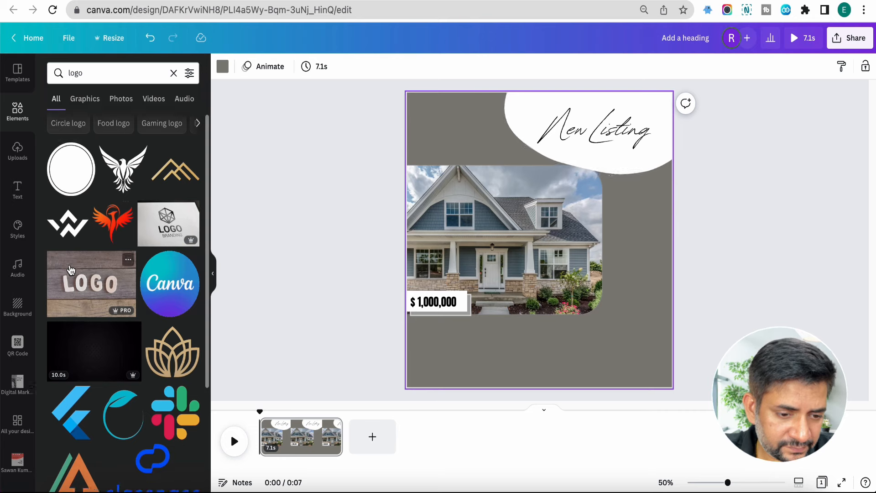
scroll(91, 238, down, 6)
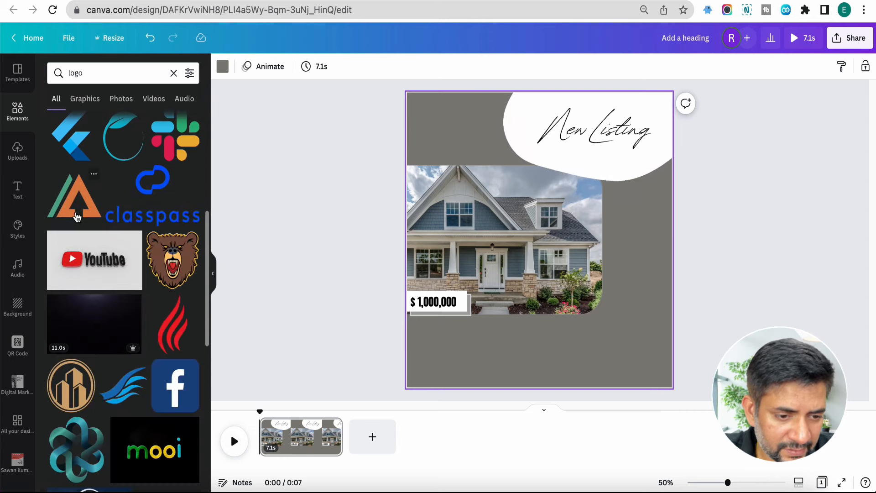
scroll(91, 274, down, 4)
click(70, 222)
drag(547, 239, 471, 161)
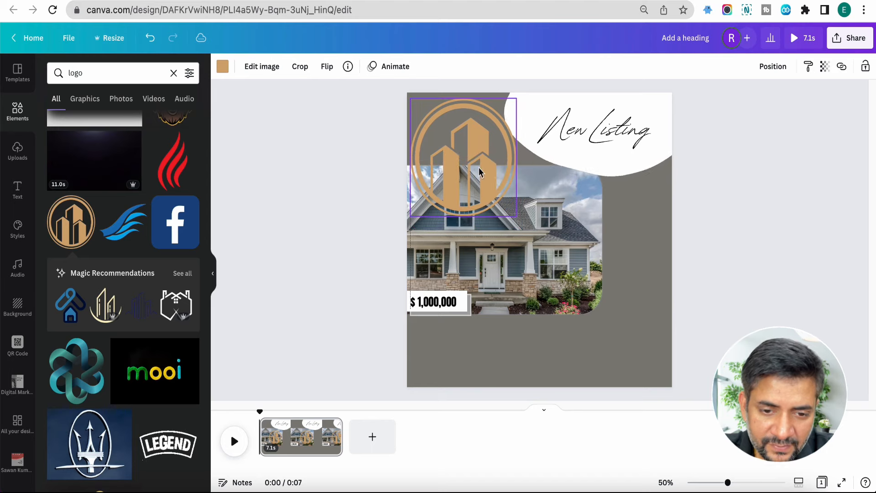
drag(517, 216, 437, 132)
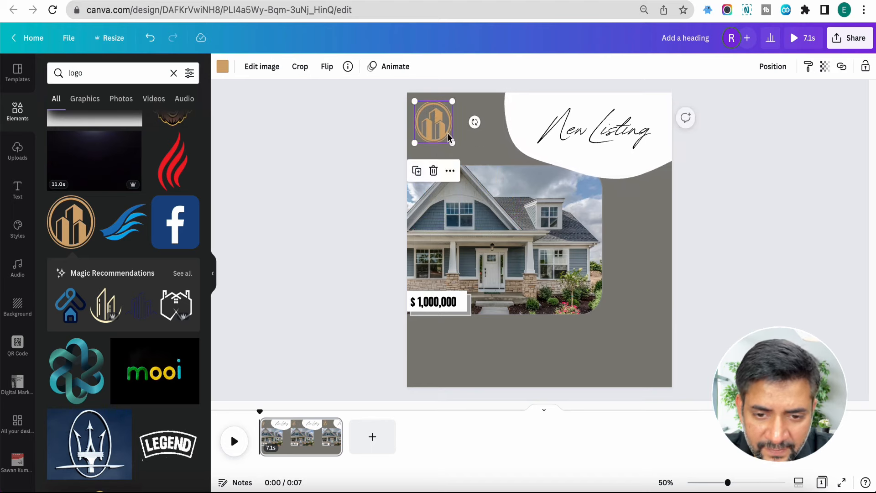
click(607, 339)
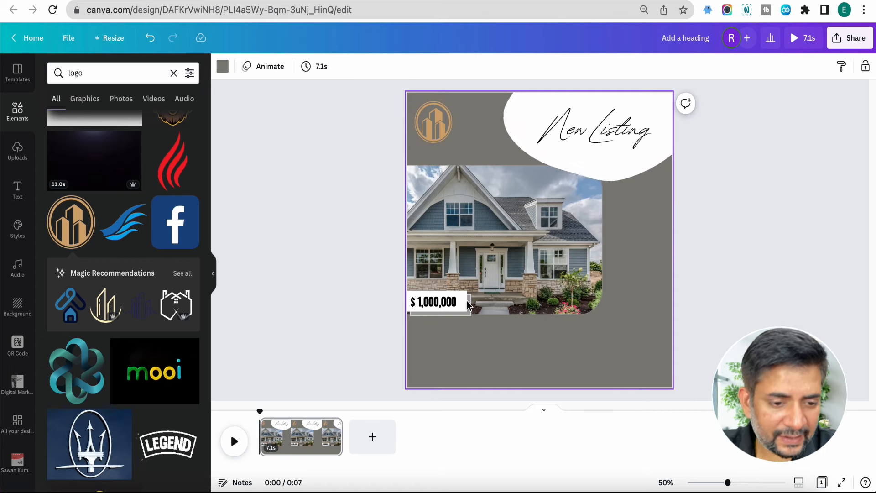
- Add a heading reading "2BR, 1Bath, ...." and align it just below the price label
click(188, 74)
click(175, 74)
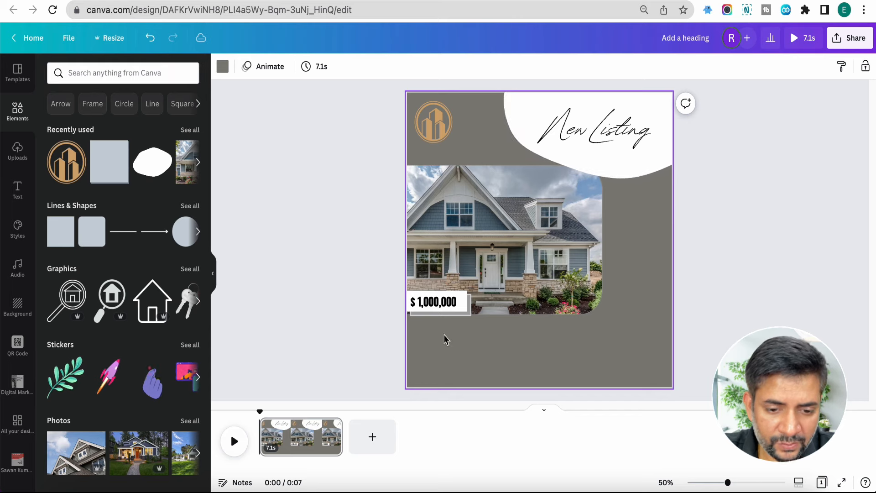
click(17, 190)
click(93, 154)
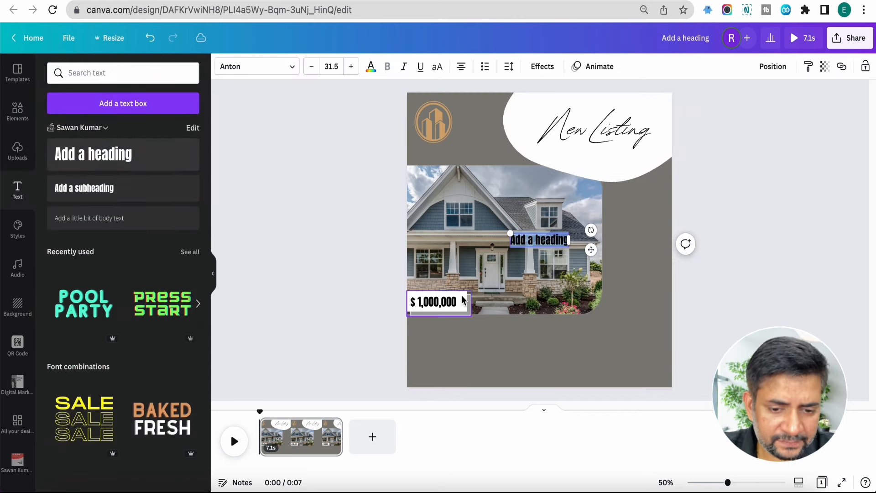
click(525, 265)
drag(543, 239, 461, 327)
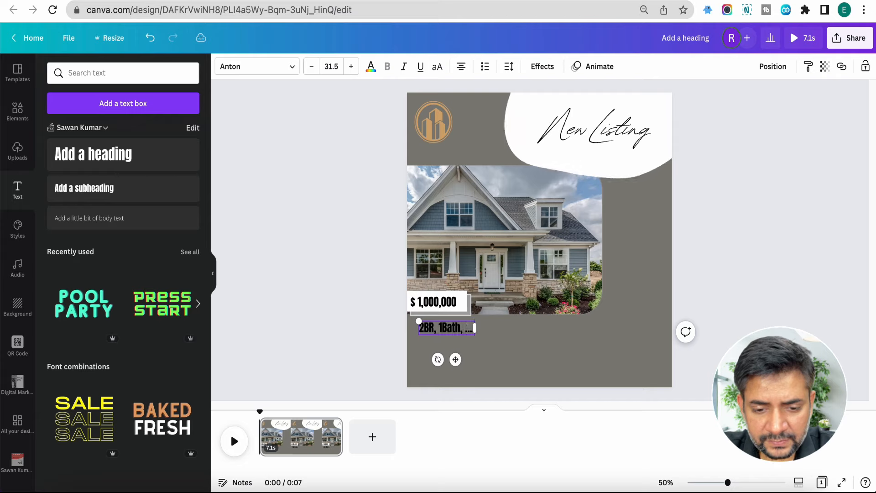
drag(442, 329, 439, 335)
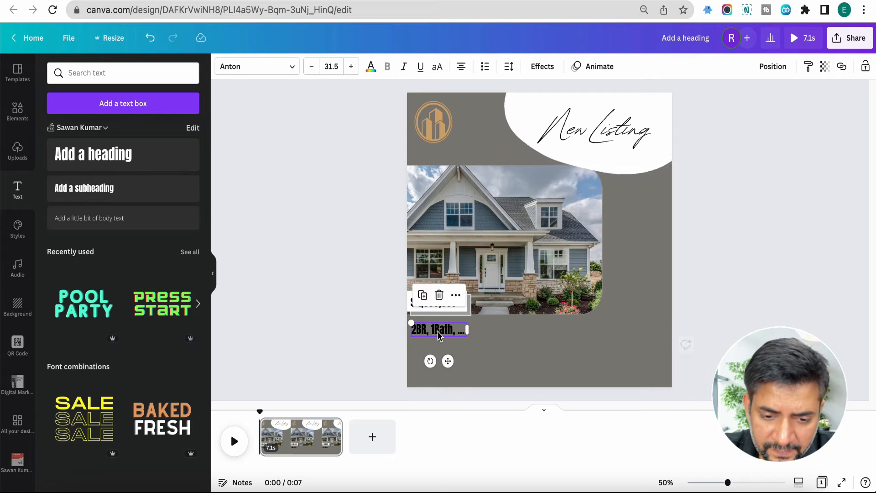
- Duplicate the property details text, change the copy to "Address" and align it directly below the original
click(478, 341)
click(460, 334)
key(super+d)
drag(458, 337, 451, 345)
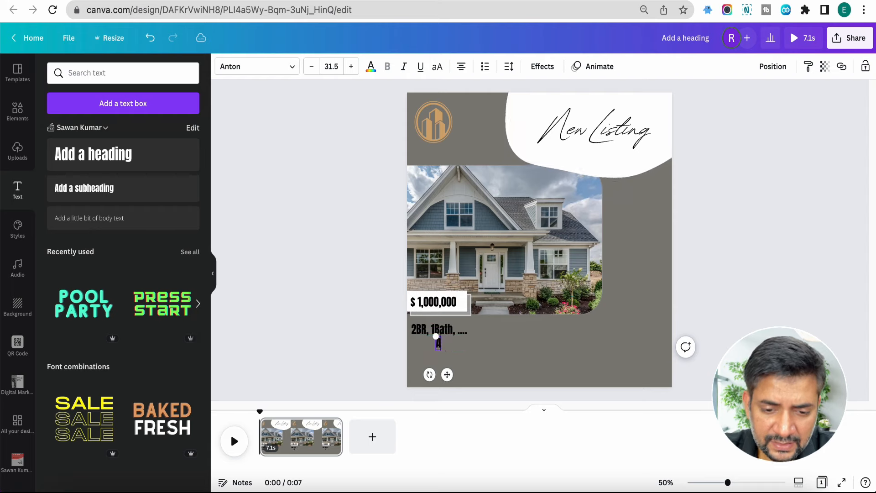
click(508, 373)
drag(449, 353, 443, 355)
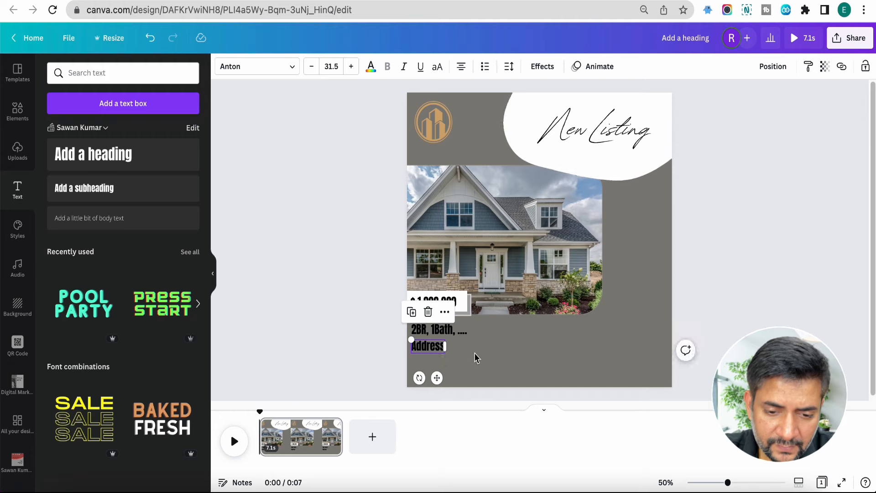
click(474, 371)
- Search the elements for "stickers" and browse the results
click(103, 76)
click(35, 110)
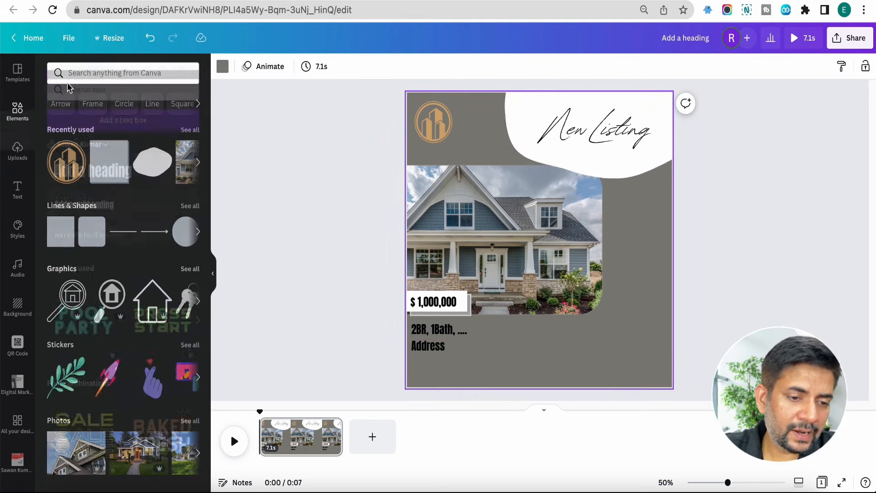
click(67, 78)
text(stickers)
key(Return)
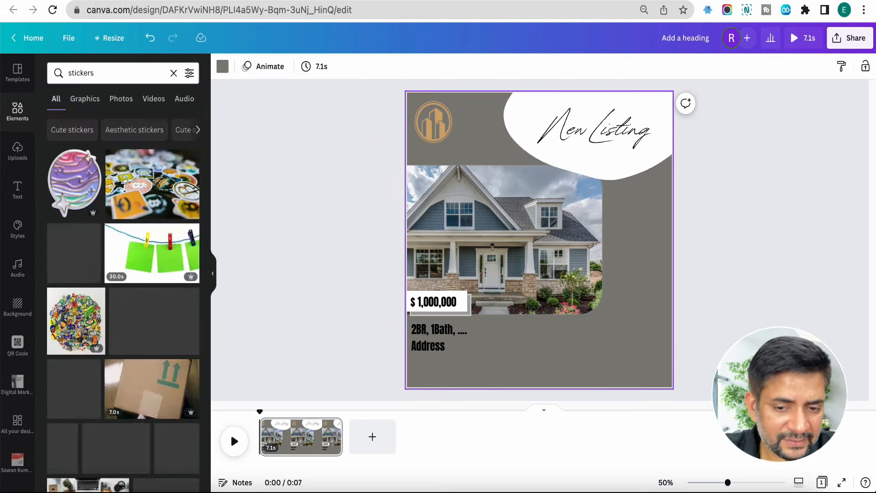
scroll(80, 242, down, 2)
scroll(80, 242, down, 5)
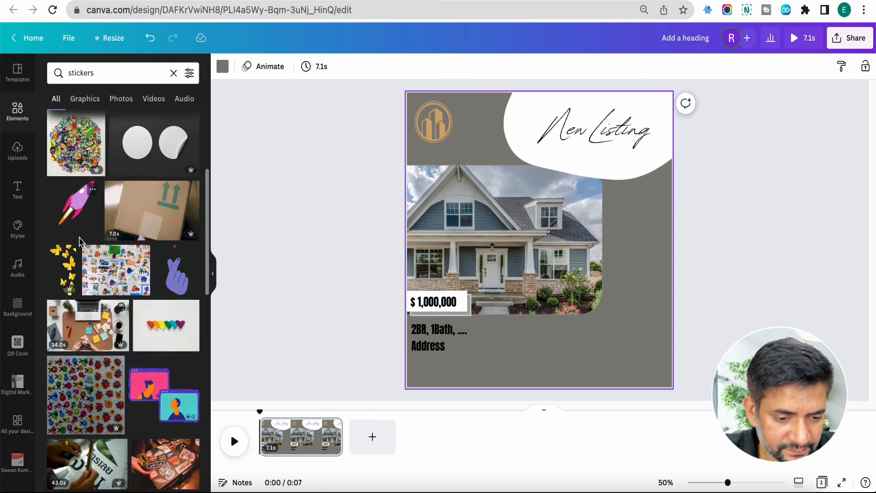
- Search the elements for "celebration stickers" and look through the results for a suitable decoration
click(68, 74)
text(celebration)
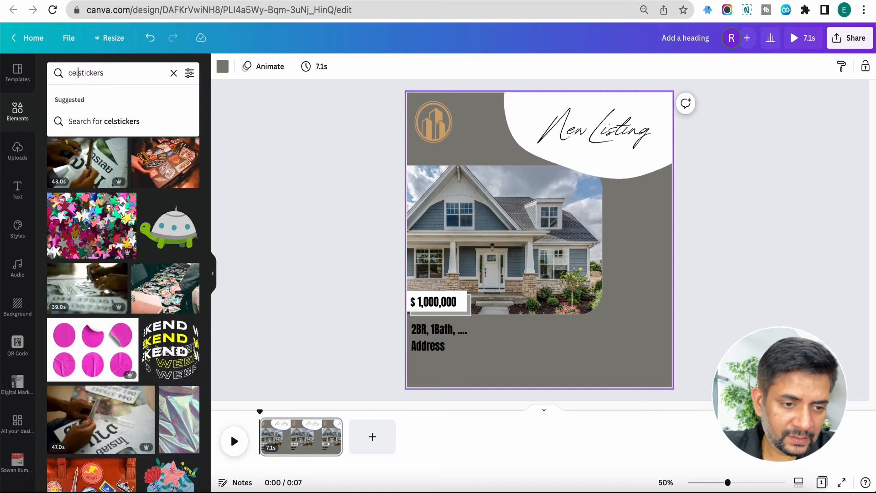
key(Return)
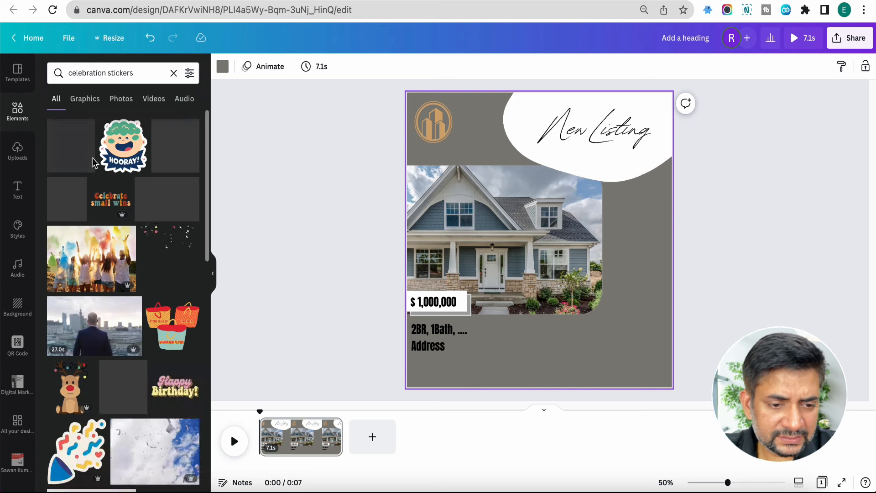
scroll(136, 257, down, 12)
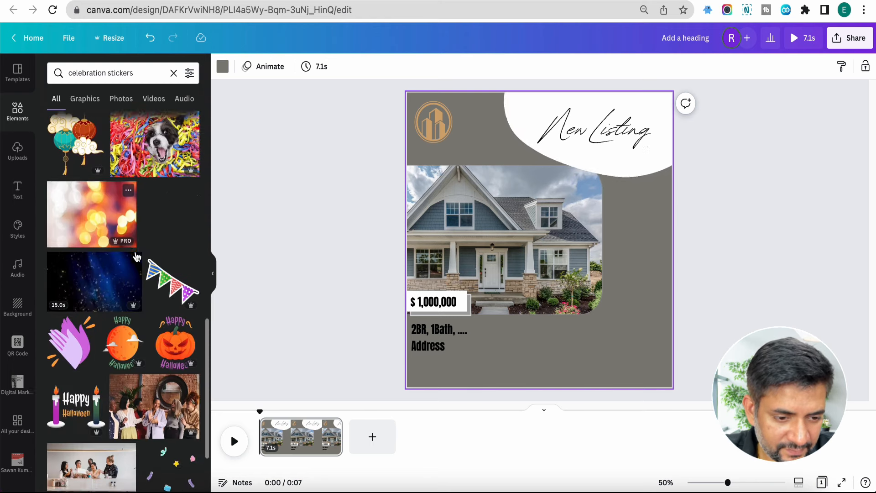
scroll(137, 257, down, 5)
scroll(137, 257, down, 3)
scroll(136, 257, down, 10)
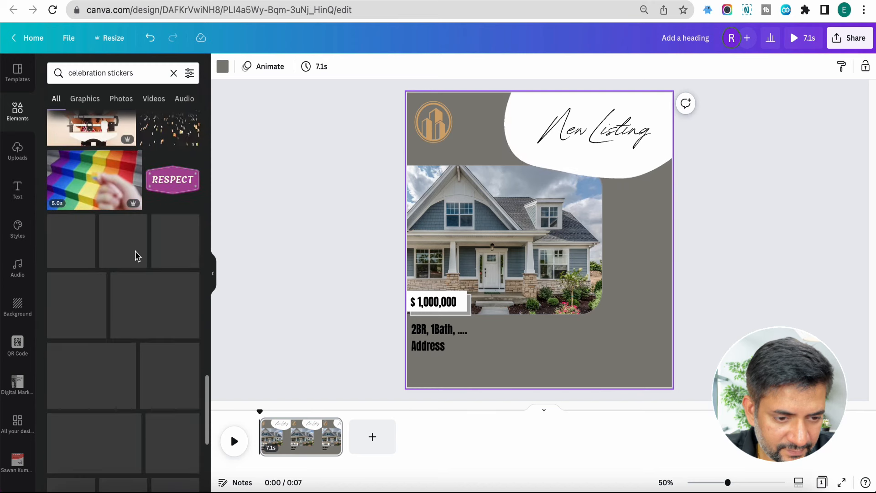
scroll(135, 252, down, 10)
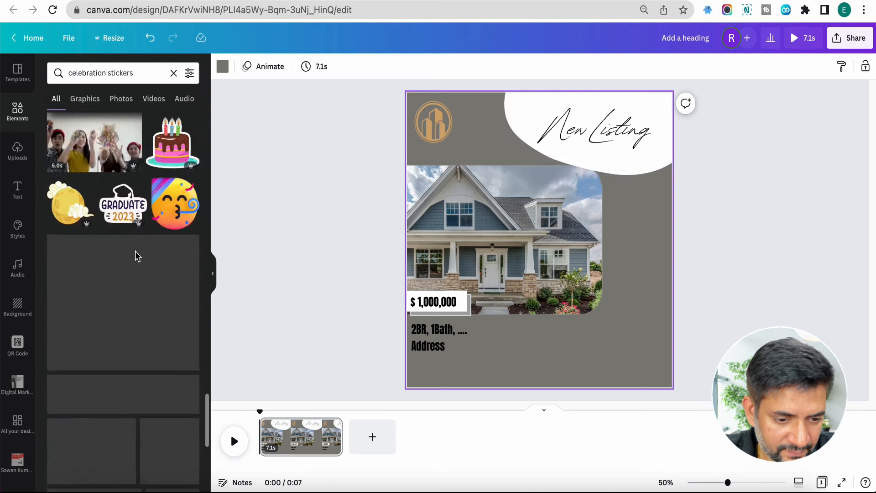
scroll(135, 254, down, 7)
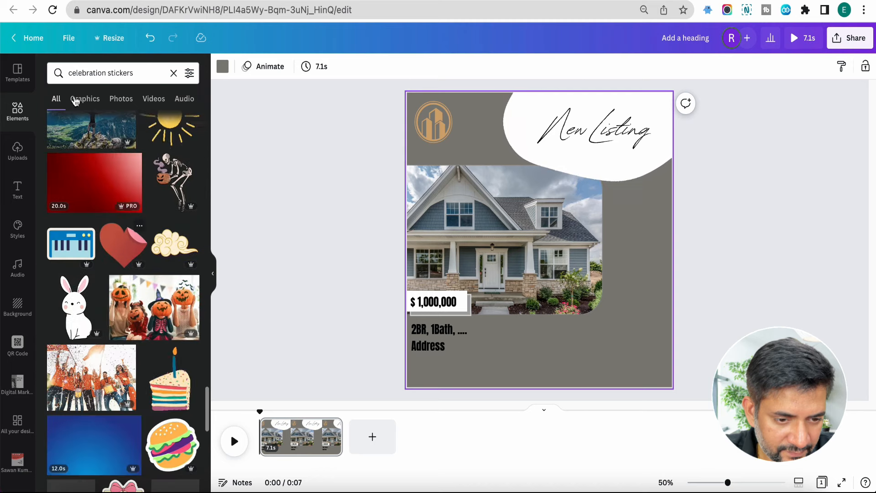
- Search the elements for "line stickers" and limit the results to graphics
text(line)
key(Return)
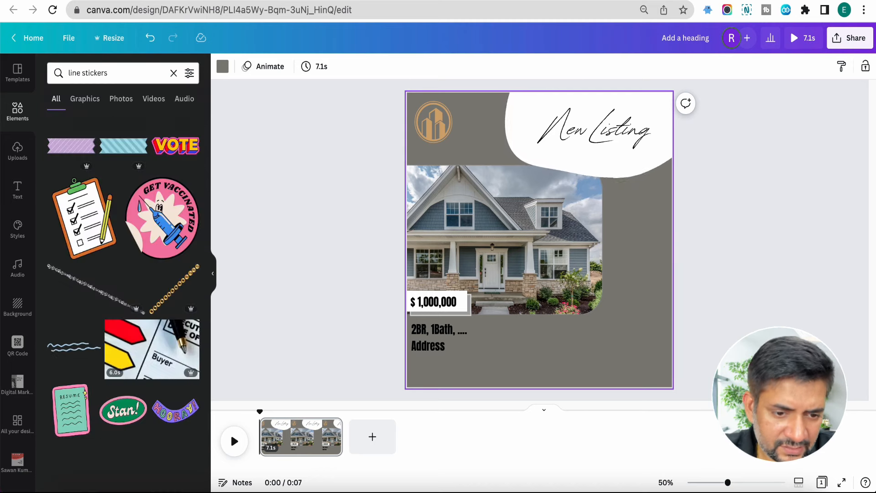
scroll(123, 307, down, 10)
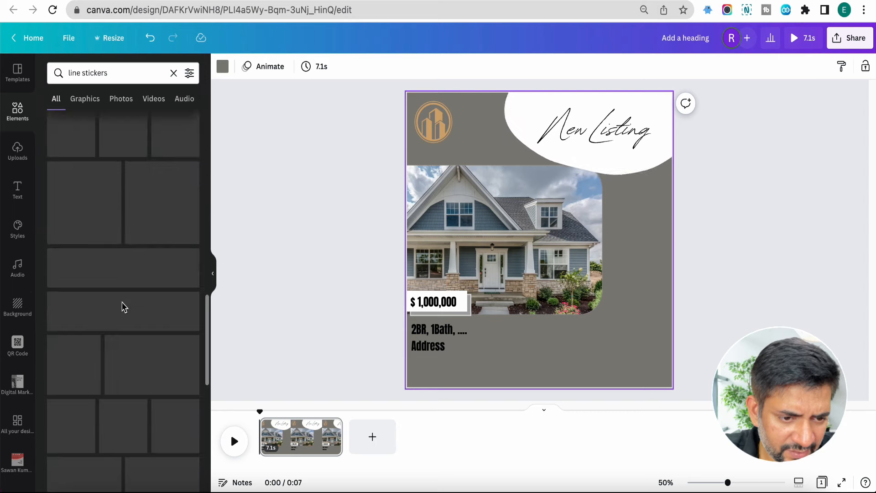
scroll(123, 304, down, 10)
click(86, 104)
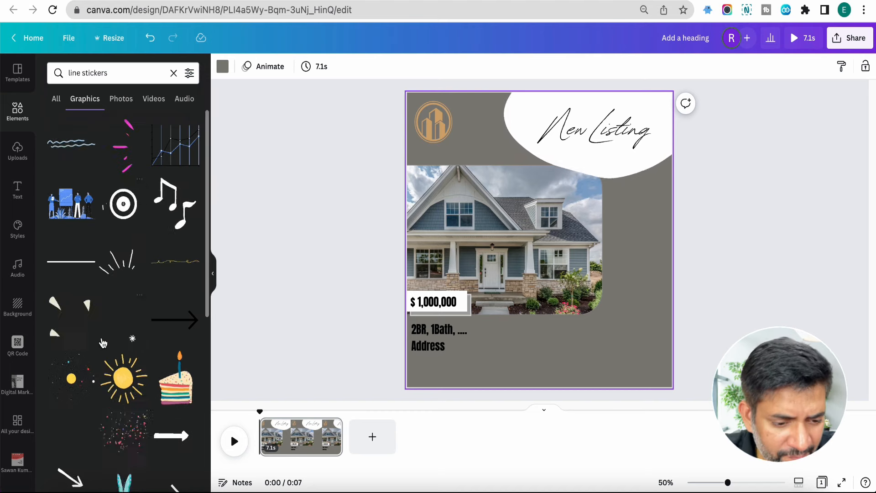
- Add the animated sticker of three stacked triangle outlines and place it in the empty lower-right area of the post
scroll(104, 343, down, 2)
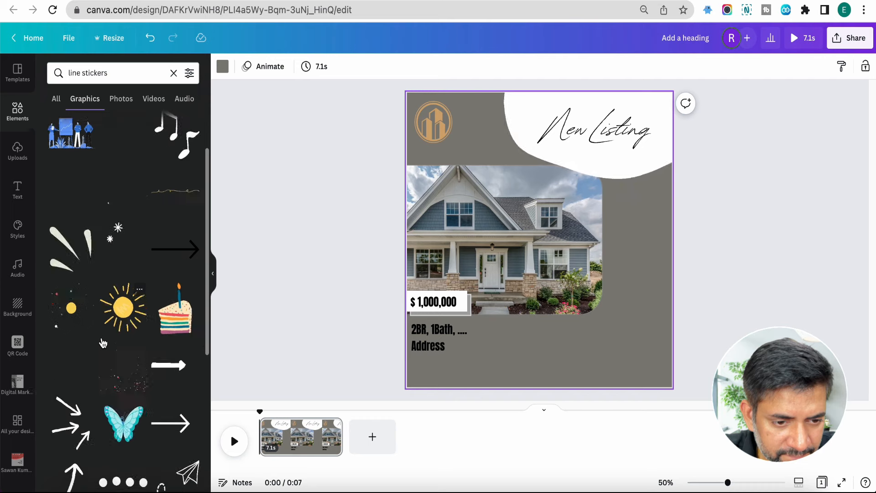
scroll(103, 343, down, 1)
scroll(104, 343, down, 3)
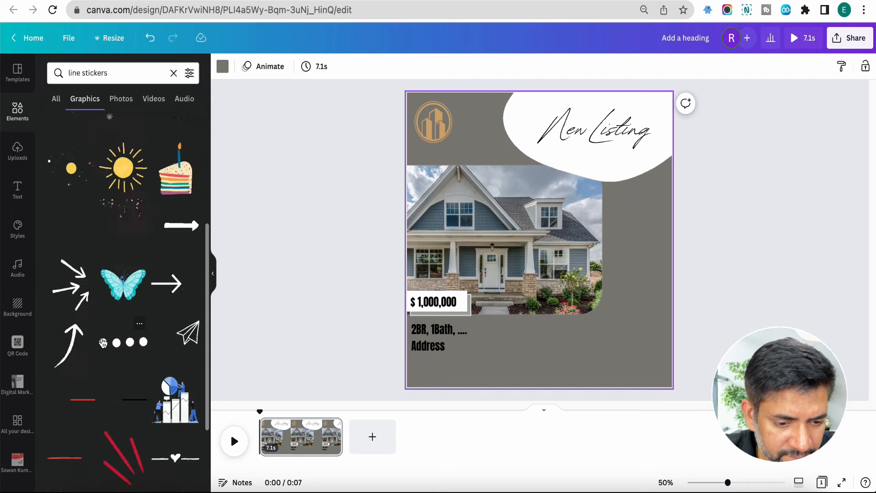
scroll(103, 343, down, 2)
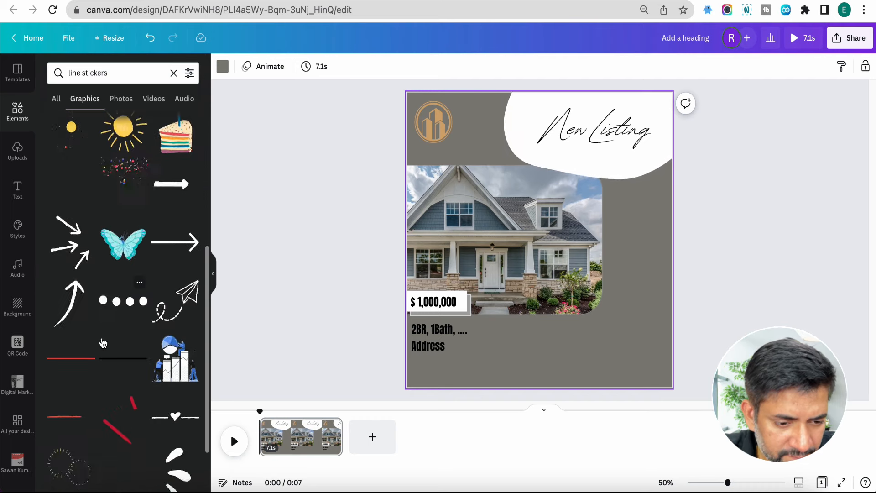
scroll(103, 343, down, 5)
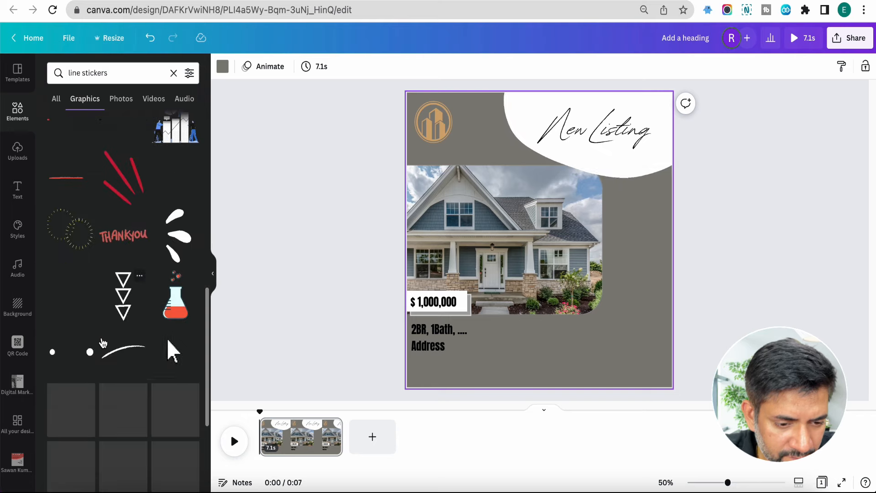
click(124, 296)
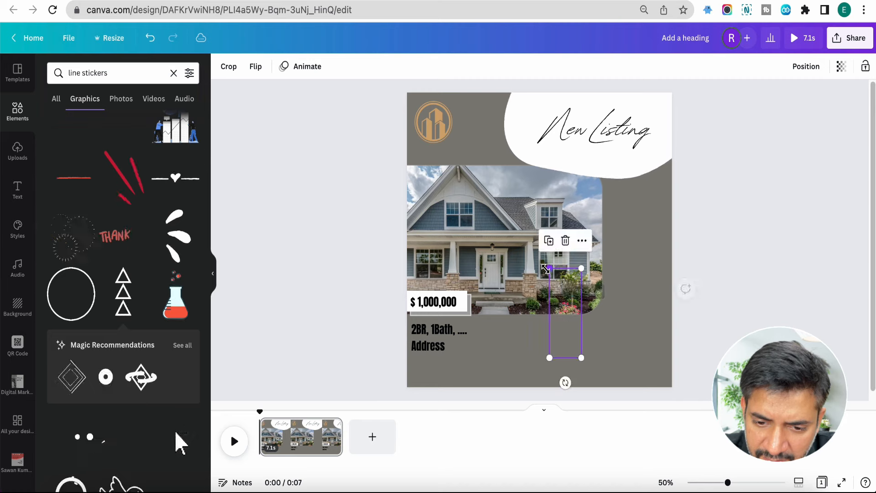
drag(562, 308, 636, 319)
- Look through the remaining line sticker graphics for another decoration
scroll(176, 420, down, 1)
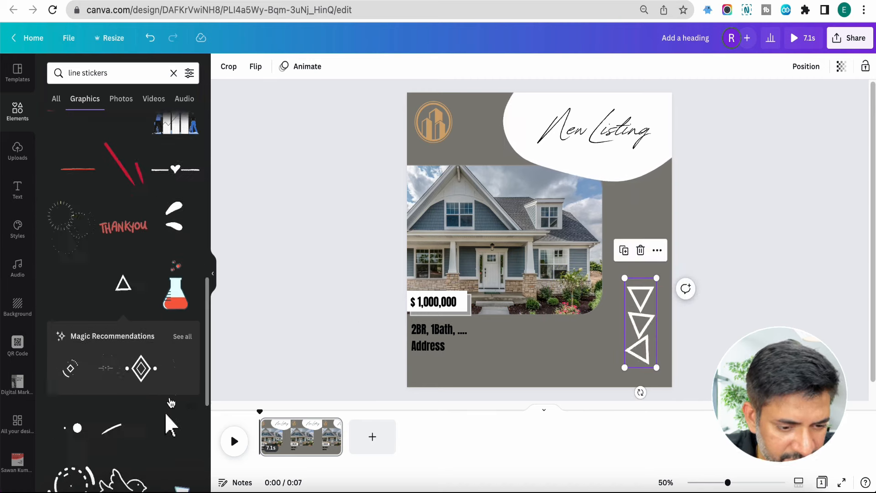
scroll(170, 401, down, 2)
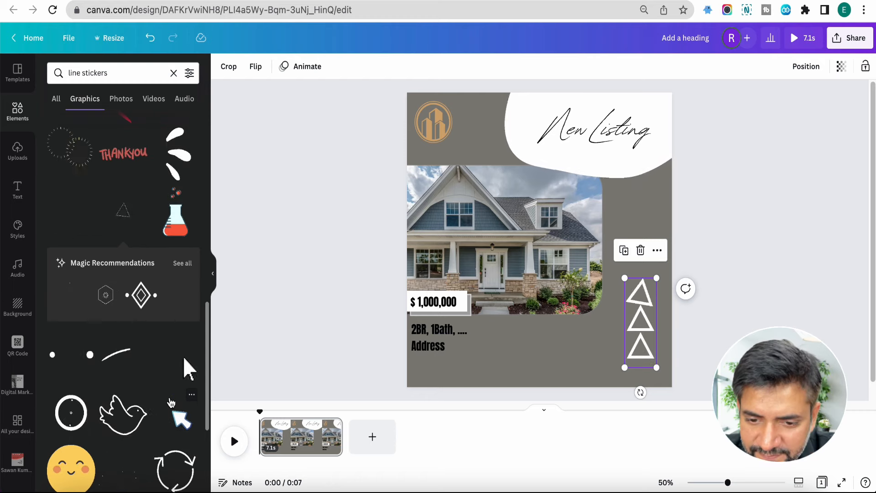
scroll(170, 402, down, 5)
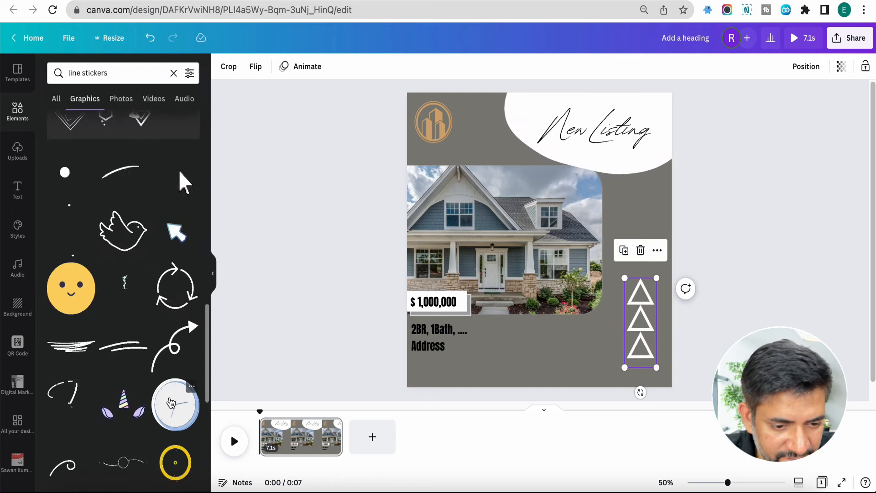
scroll(170, 403, down, 3)
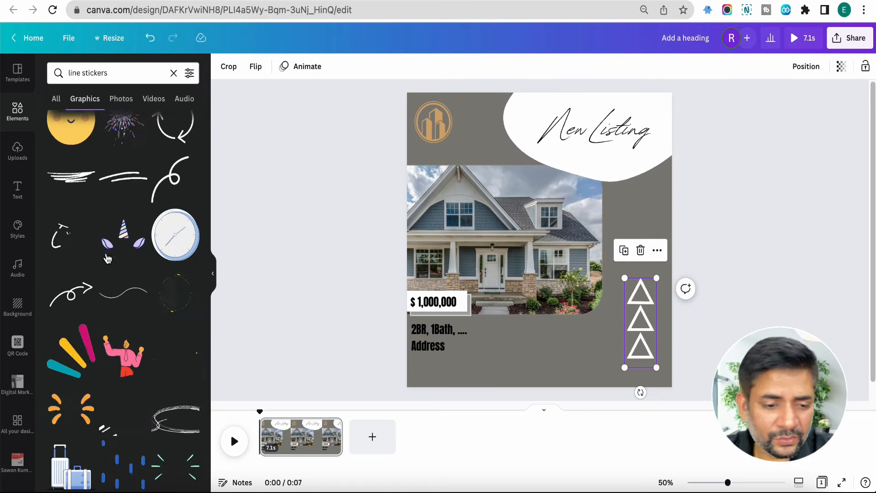
scroll(87, 273, down, 5)
scroll(55, 392, down, 3)
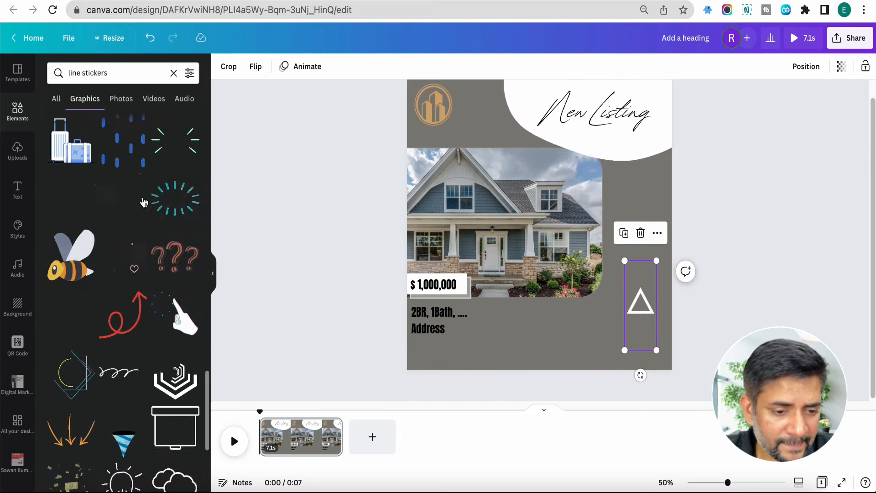
- Search the graphics for "click here"
click(141, 81)
triple_click(142, 81)
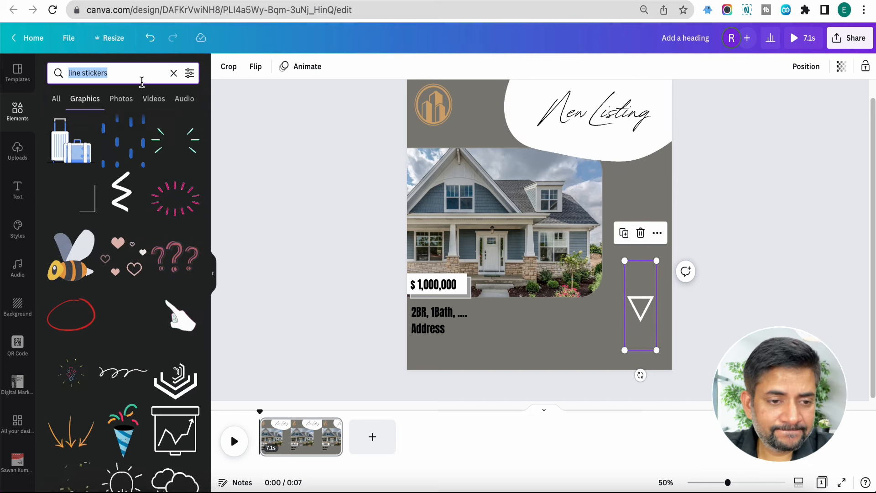
text(click here)
key(Return)
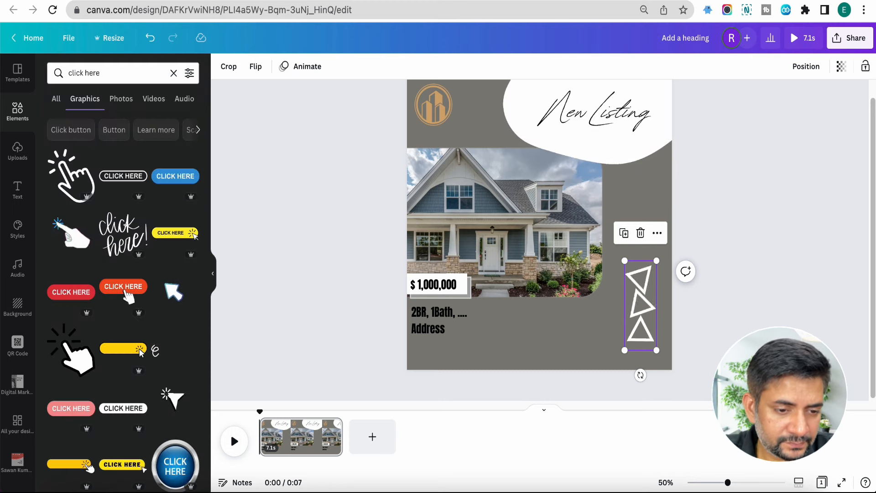
click(120, 177)
drag(540, 239, 520, 358)
key(Delete)
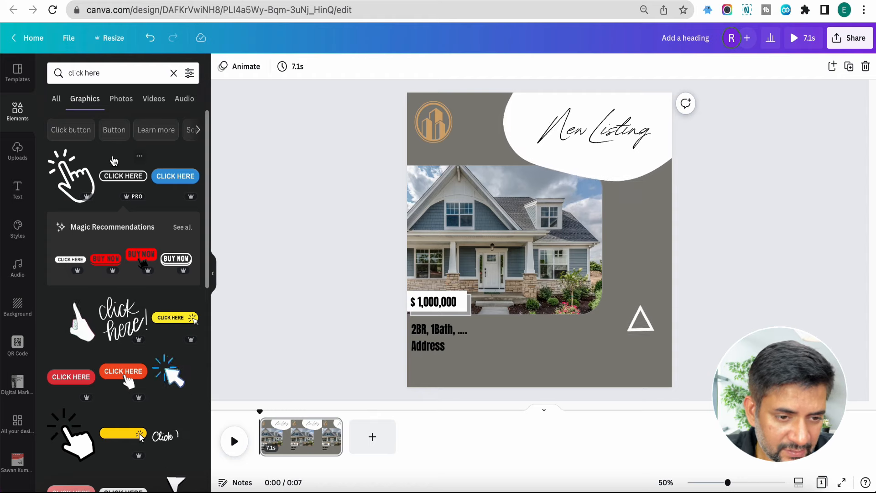
- Add the outlined CLICK HERE button graphic, place it below the house photo beside the address and colour it white
click(121, 176)
drag(540, 242, 554, 370)
click(222, 66)
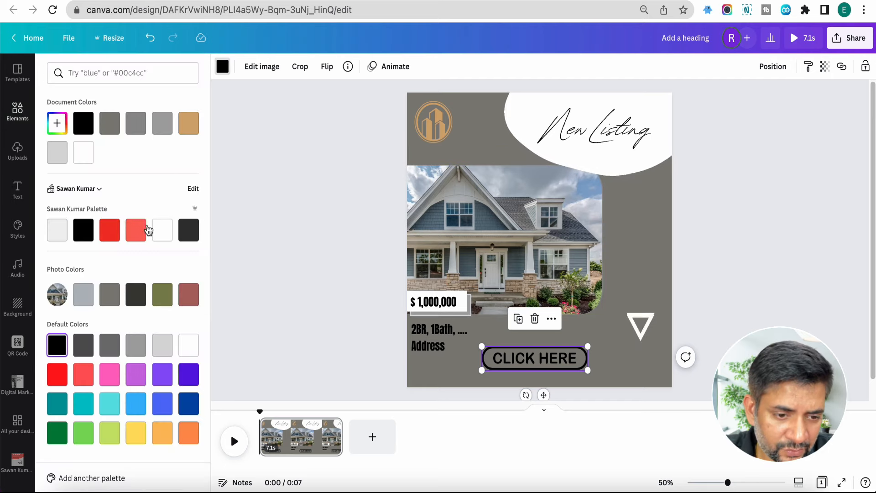
click(157, 229)
- Search the elements for "click here", add the animated pointing hand sticker, and scale it down over the CLICK HERE button's right end
click(9, 120)
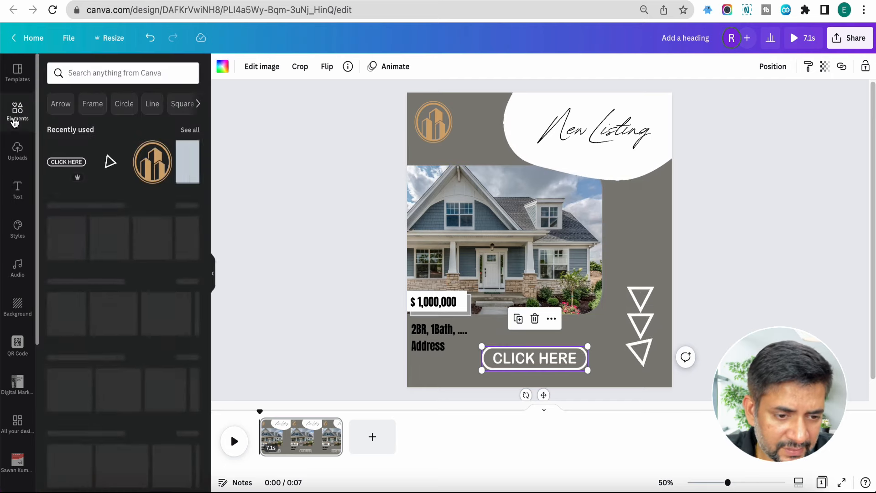
click(116, 71)
text(click here)
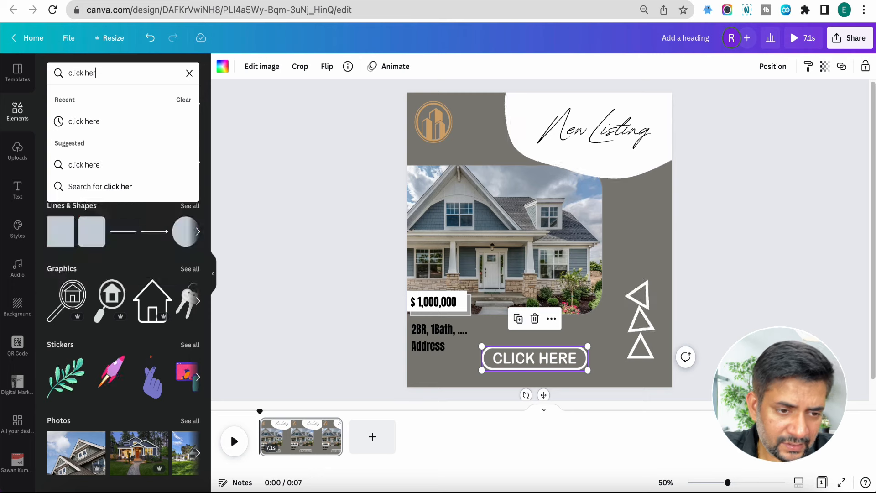
key(Return)
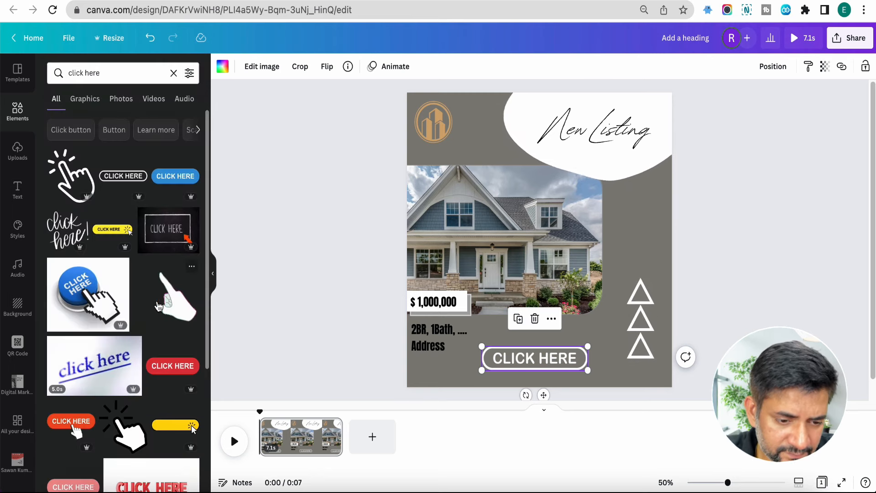
click(159, 306)
drag(493, 196, 575, 273)
drag(621, 317, 609, 386)
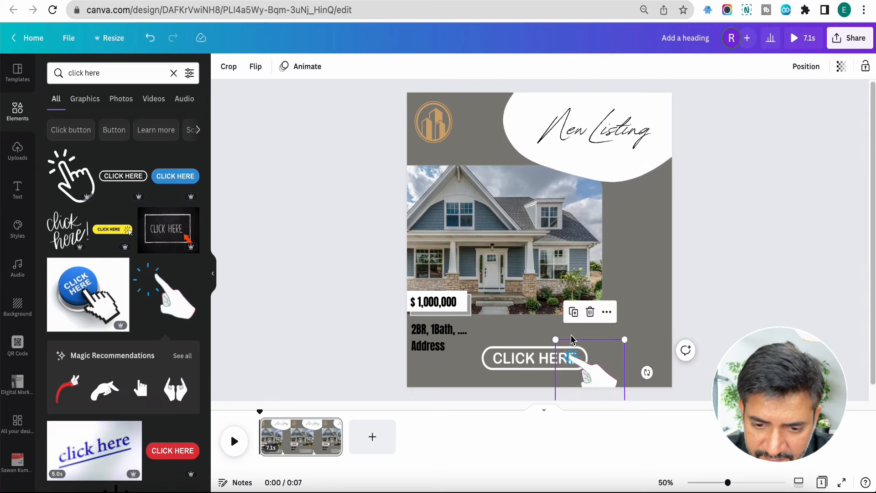
- Shrink the hand sticker so it points at the CLICK HERE button's right end, and move the triangles up beside the house photo
drag(555, 339, 580, 364)
drag(600, 379, 595, 361)
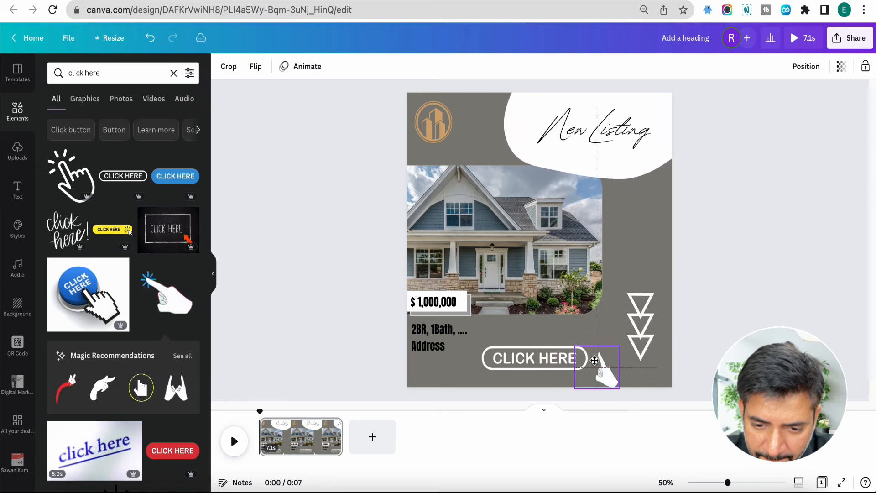
drag(641, 336, 642, 264)
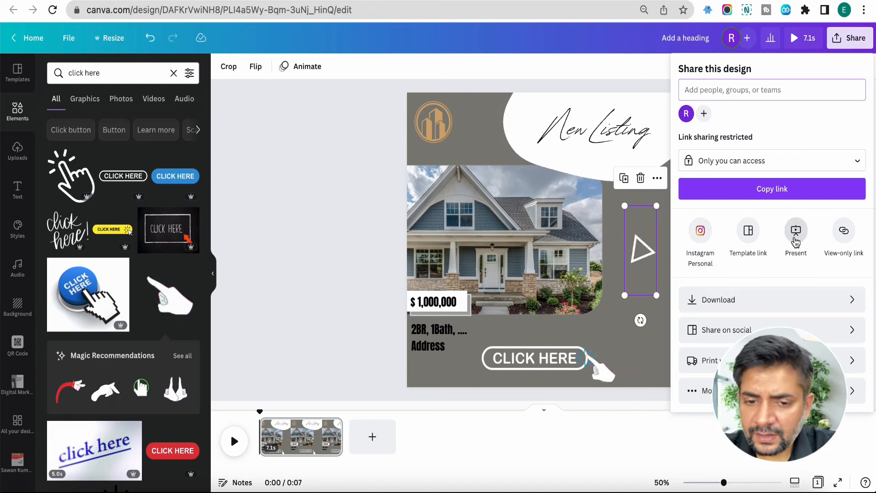
- Download the design as an MP4 video
click(730, 299)
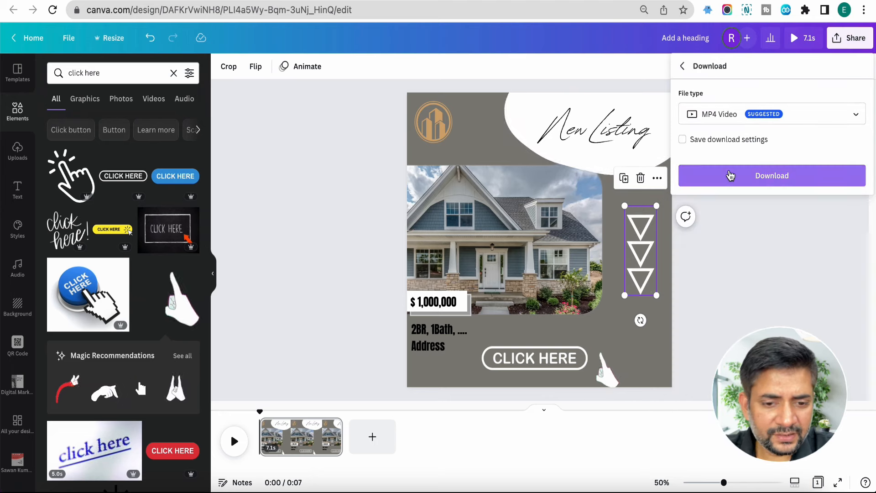
click(730, 175)
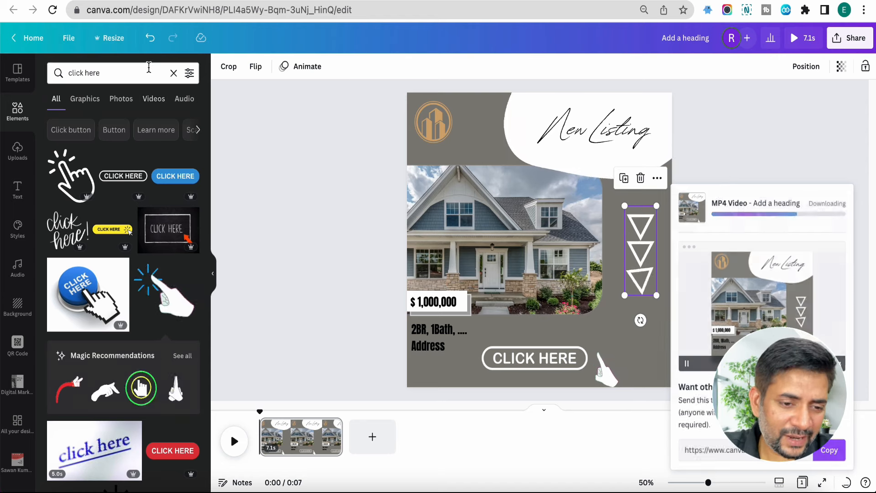
- Search the elements for "new listing", add the HOT & NEW burst sticker, and shrink it over the house photo's lower-right corner
click(147, 72)
text(new listing)
key(Return)
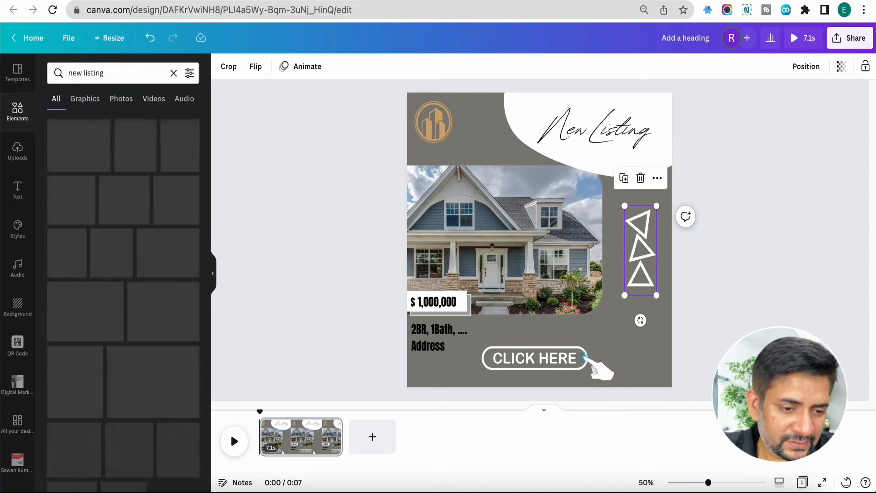
scroll(180, 234, down, 2)
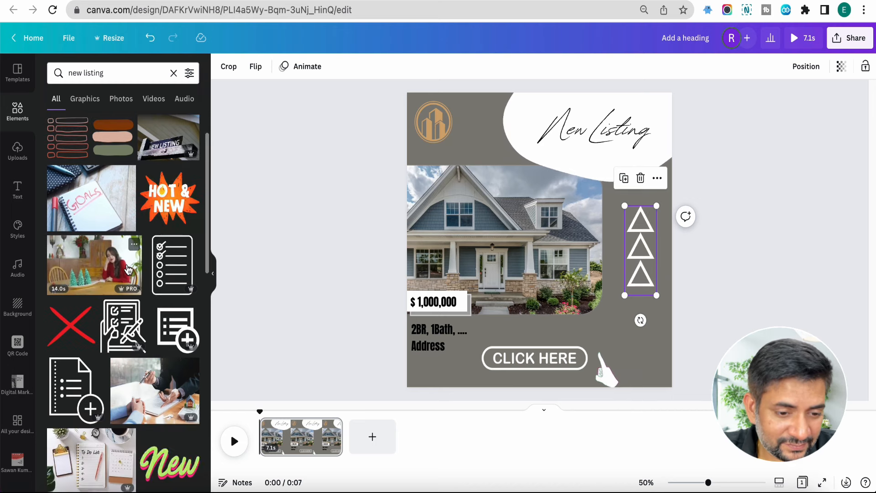
scroll(180, 234, down, 1)
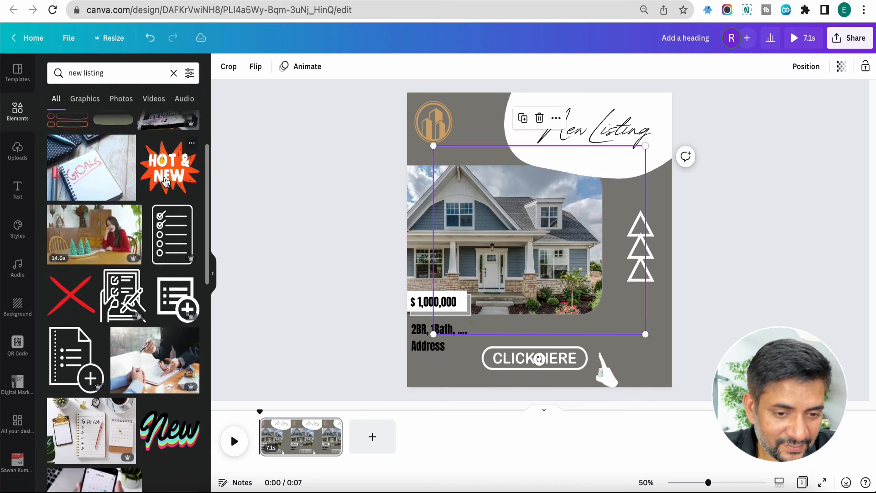
click(169, 168)
drag(433, 146, 550, 273)
drag(618, 304, 610, 306)
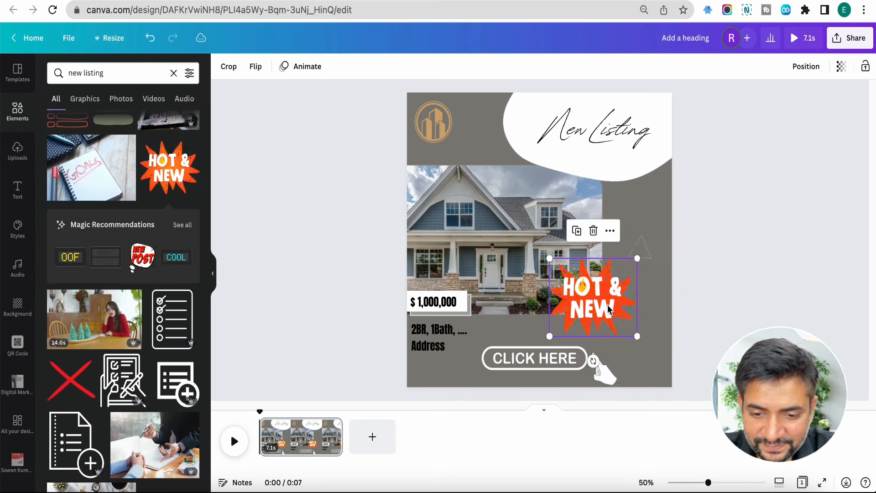
- Search the elements for "just sold" and add the red SOLD stamp graphic enlarged across the house photo
click(144, 64)
triple_click(144, 63)
text(just sold)
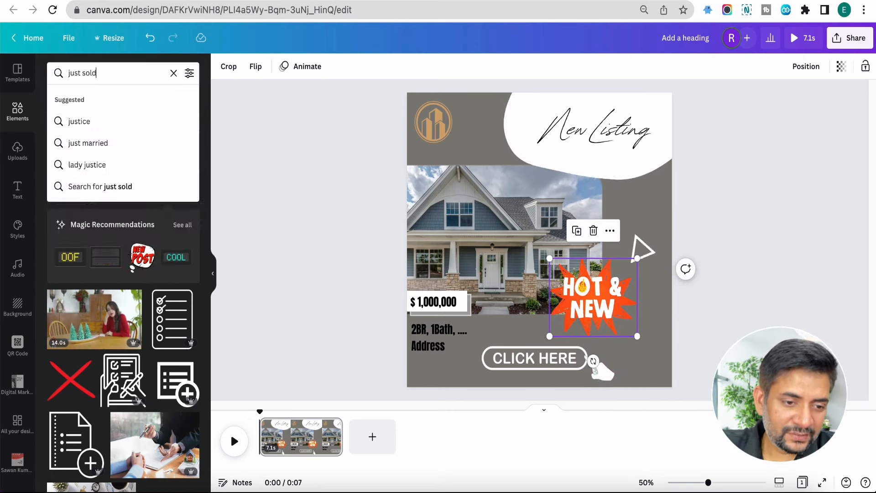
key(Return)
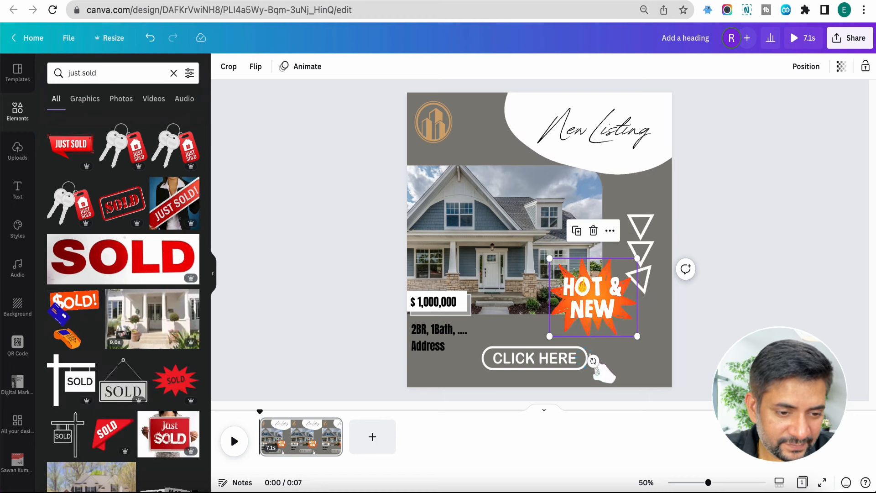
click(117, 207)
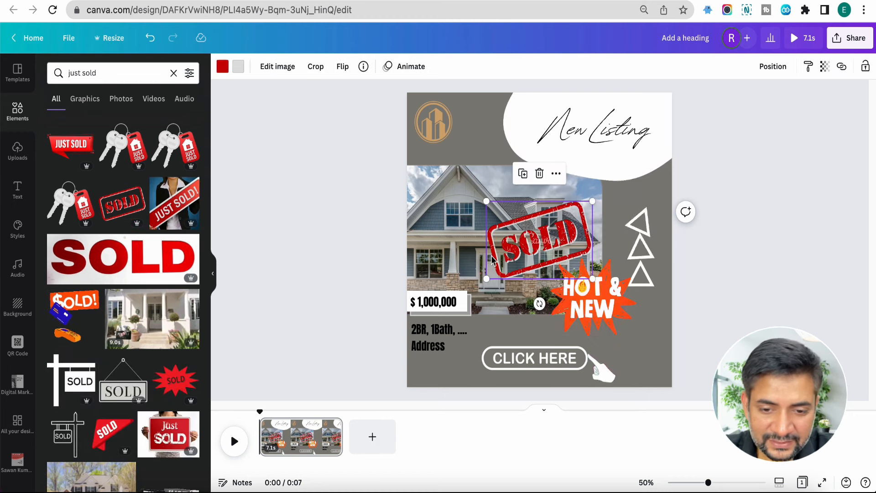
- Change the "New Listing" heading text to "Just Sold"
double_click(572, 139)
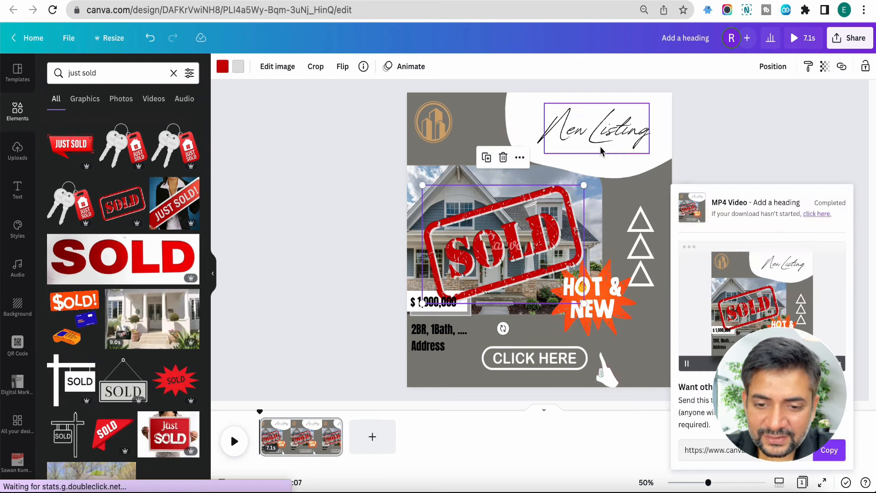
text(Just Sold)
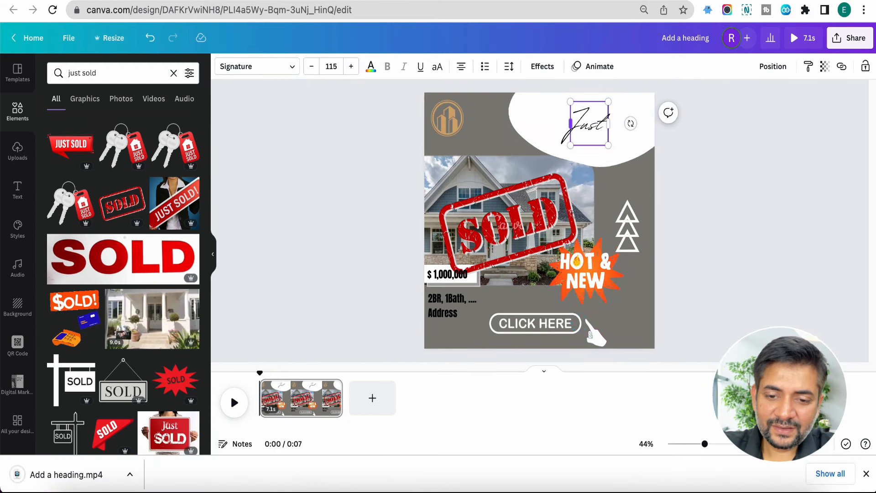
click(680, 230)
click(568, 265)
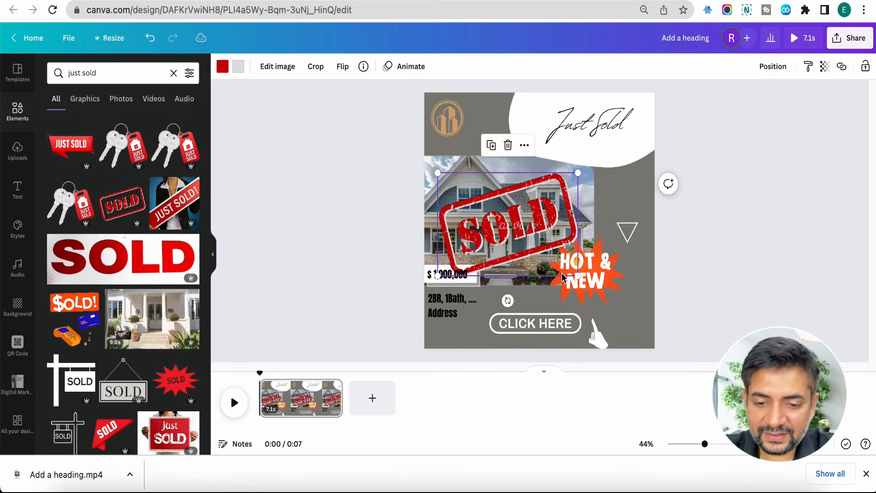
- Delete the HOT & NEW burst sticker from the house photo's lower-right corner
click(596, 284)
key(Delete)
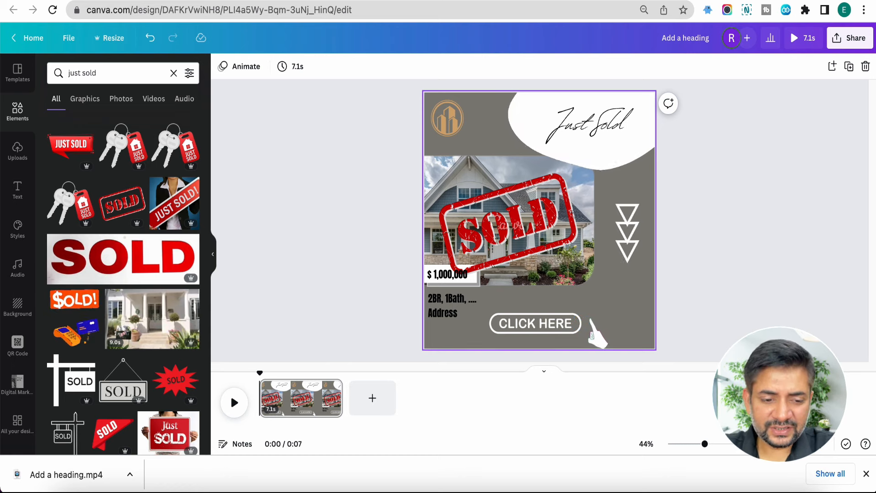
scroll(116, 370, down, 2)
click(117, 371)
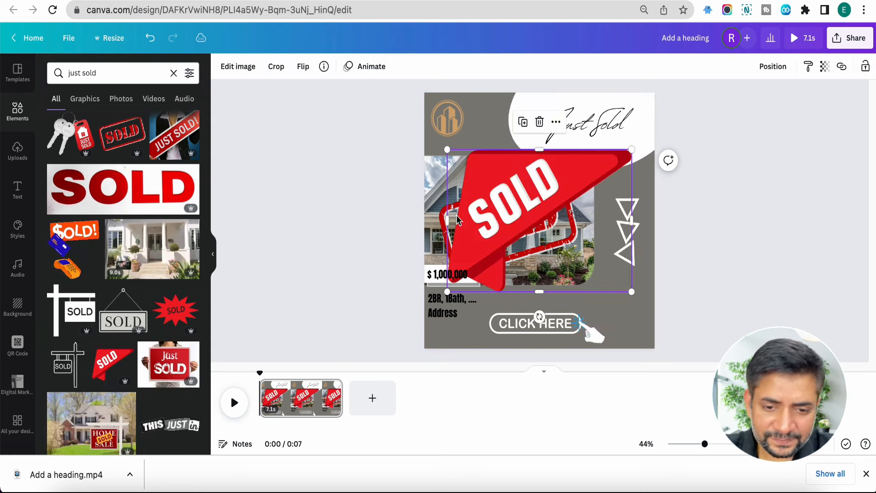
drag(538, 236, 498, 236)
key(Delete)
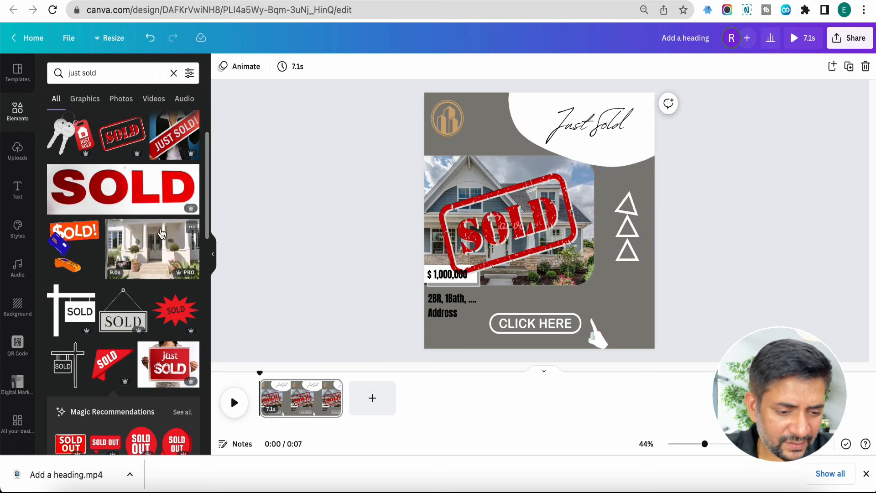
scroll(115, 260, down, 2)
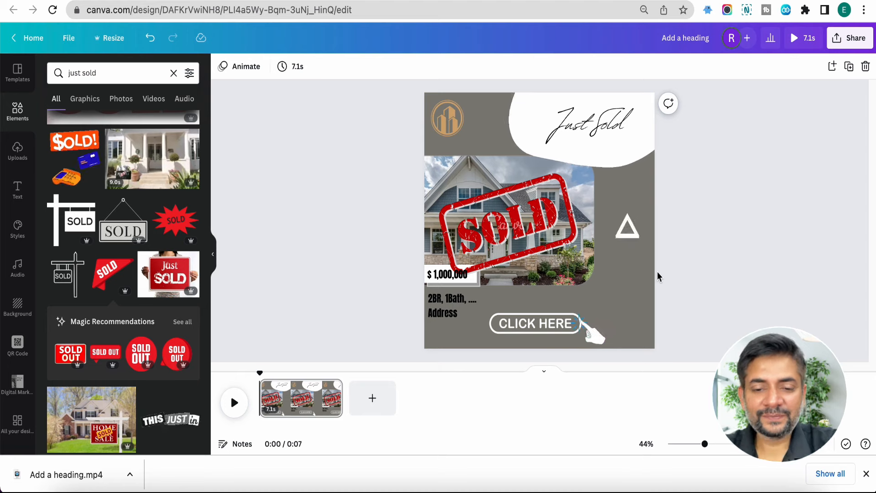
- Open the download settings for the "Just Sold" design
click(852, 39)
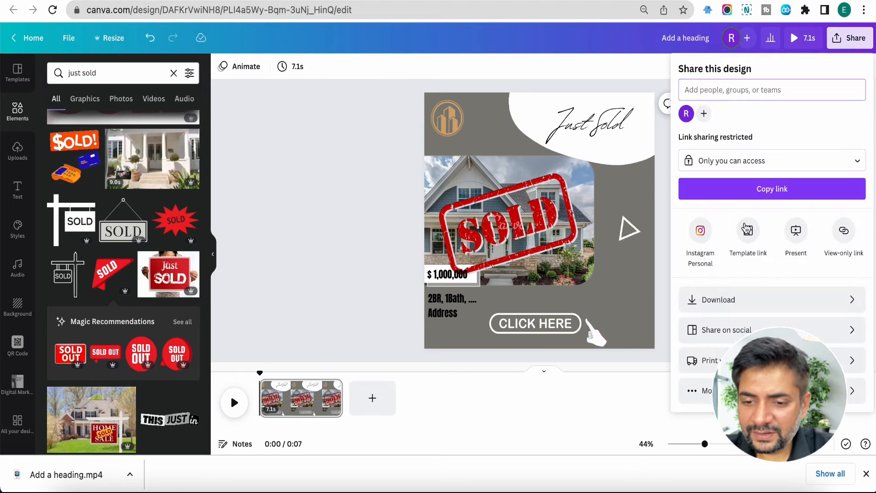
click(736, 303)
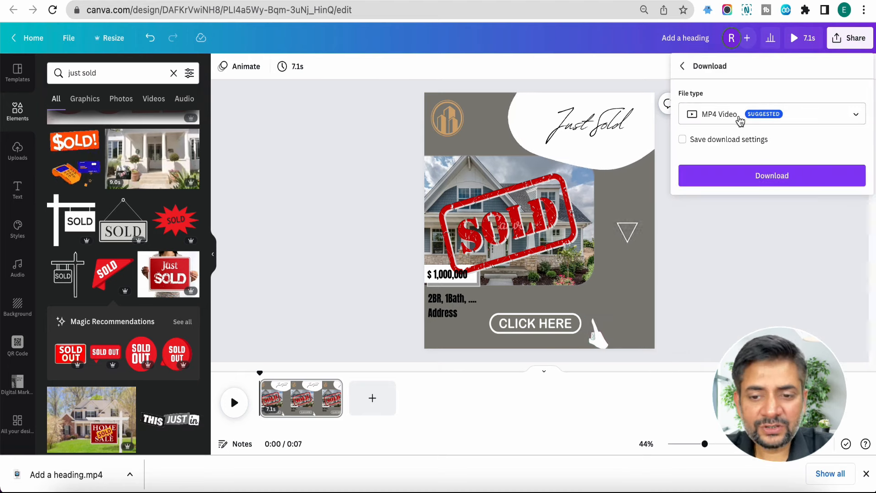